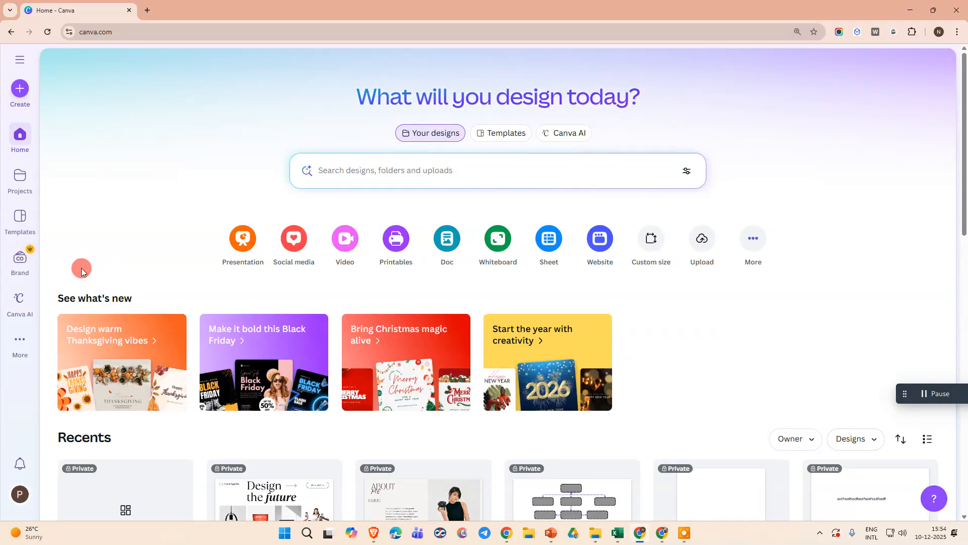
# Step: Create a new blank 1366 × 768 px website design
pyautogui.click(17, 96)
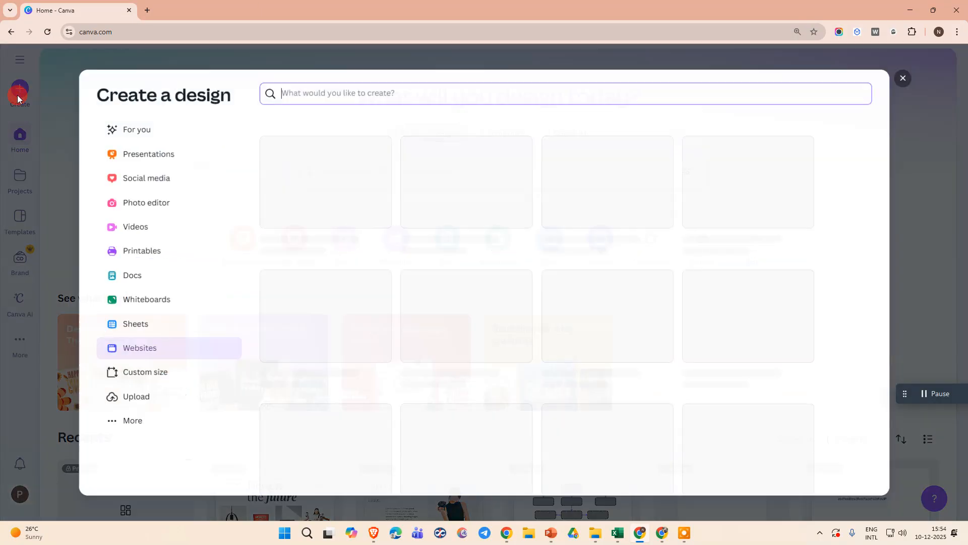
pyautogui.click(131, 324)
pyautogui.click(170, 349)
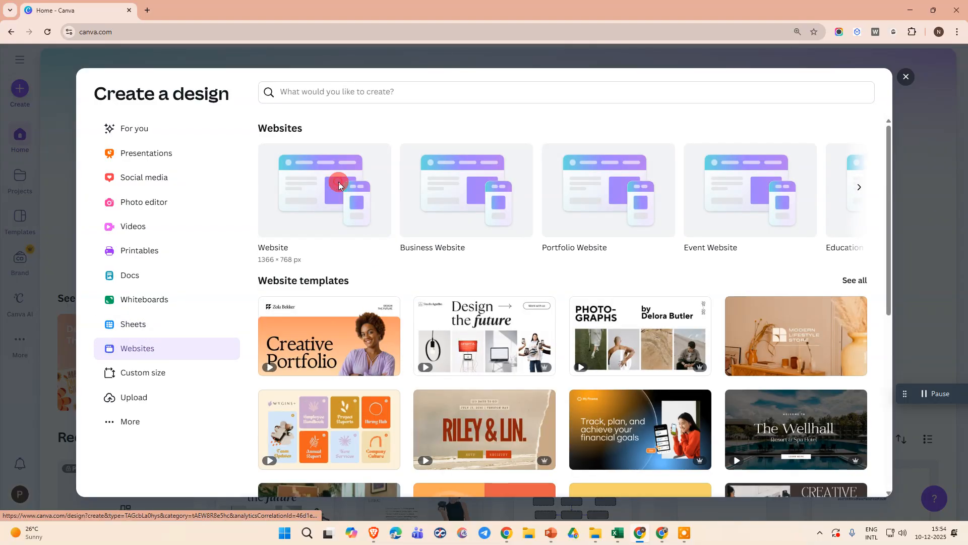
pyautogui.click(338, 183)
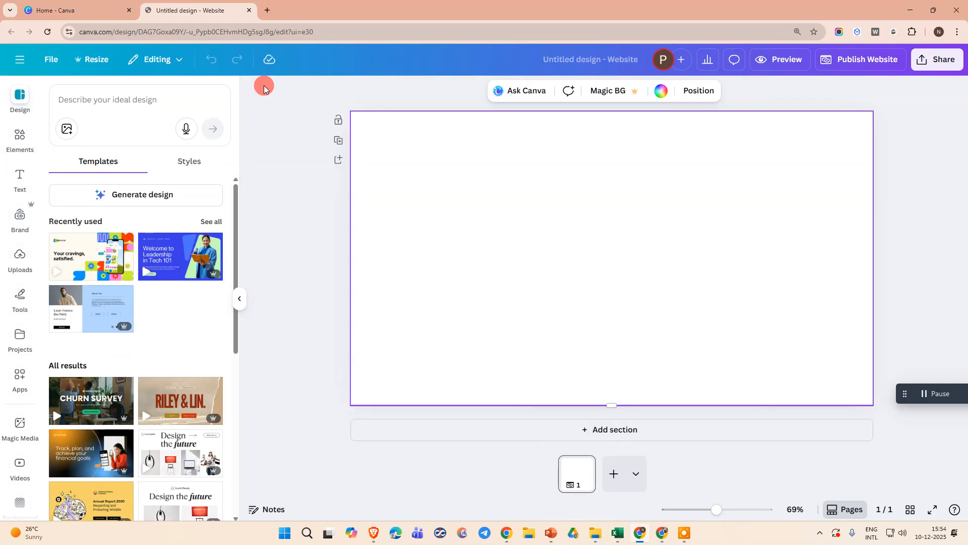
# Step: Apply the "Design the future" section of the Portfolio Website in Black White Style template to the blank page
pyautogui.scroll(-5, 172, 310)
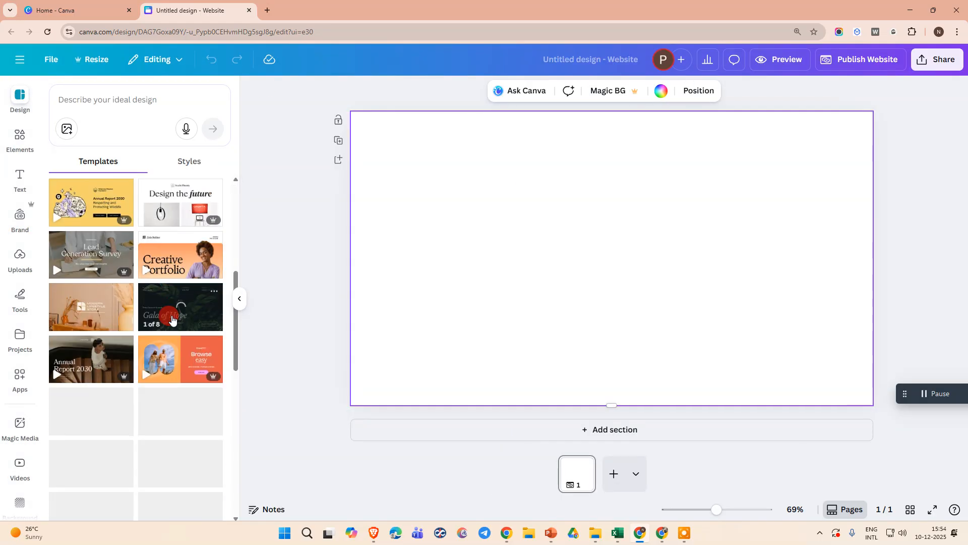
pyautogui.scroll(2, 172, 315)
pyautogui.click(181, 290)
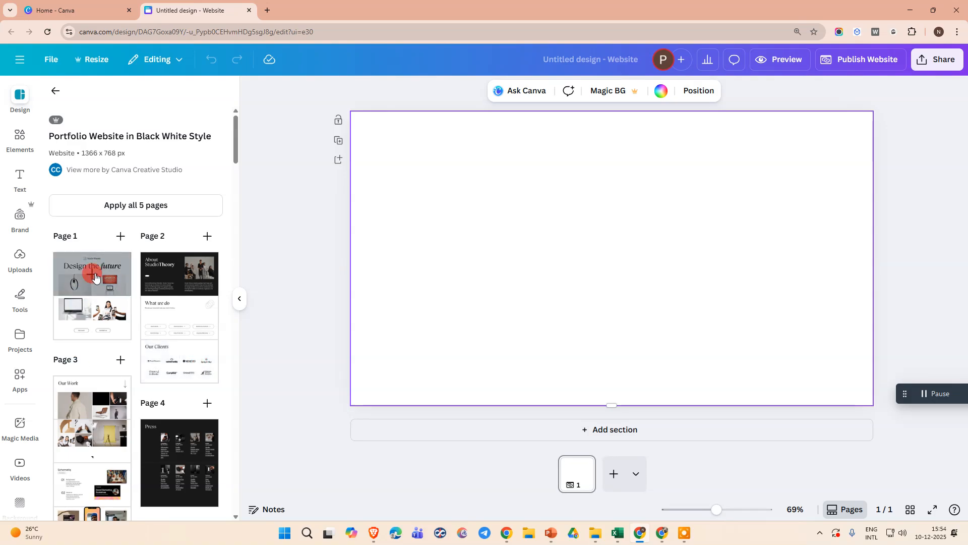
pyautogui.click(95, 276)
# Step: Add three pages and fill them with the template's laptop-and-phones photo section, the Our Clients section and the What we do section
pyautogui.click(614, 474)
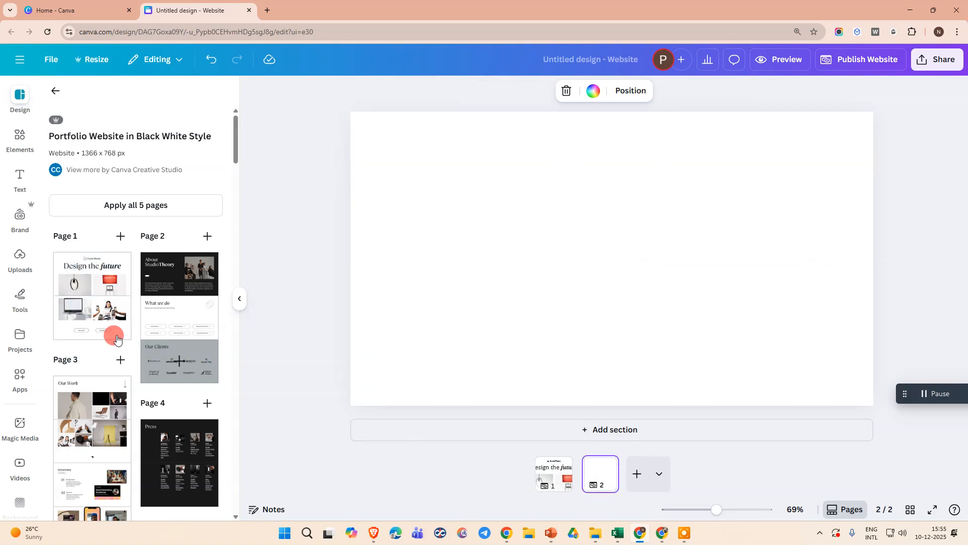
pyautogui.click(90, 318)
pyautogui.click(636, 477)
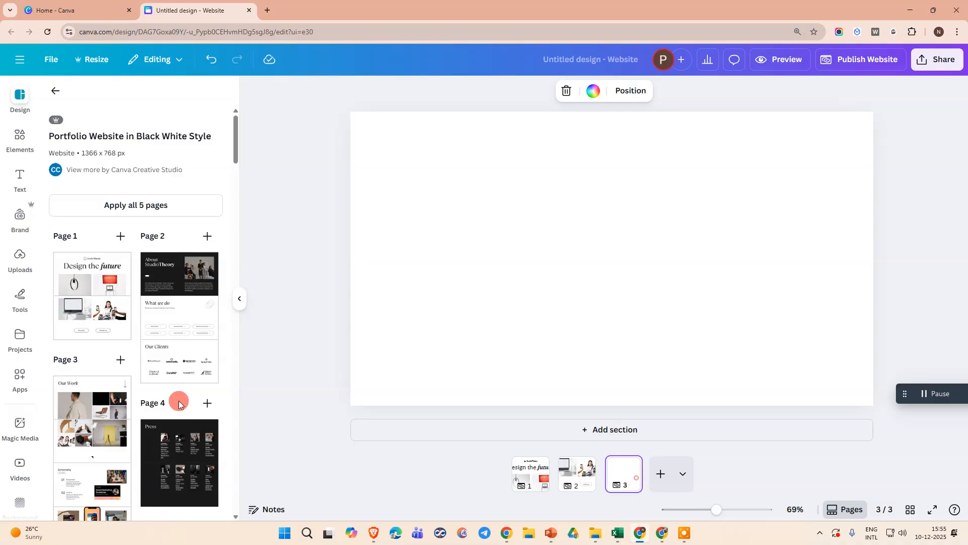
pyautogui.scroll(-2, 180, 404)
pyautogui.click(177, 259)
pyautogui.click(664, 473)
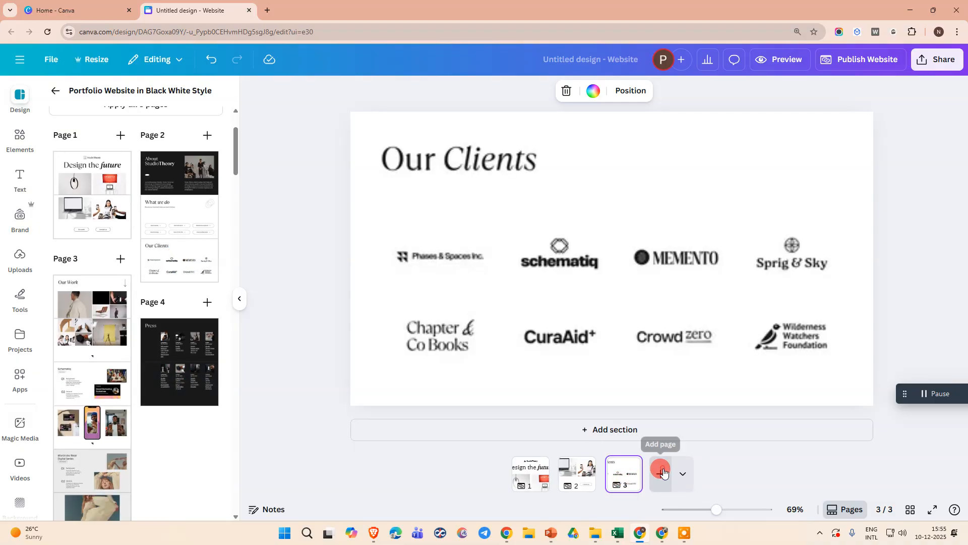
pyautogui.click(175, 215)
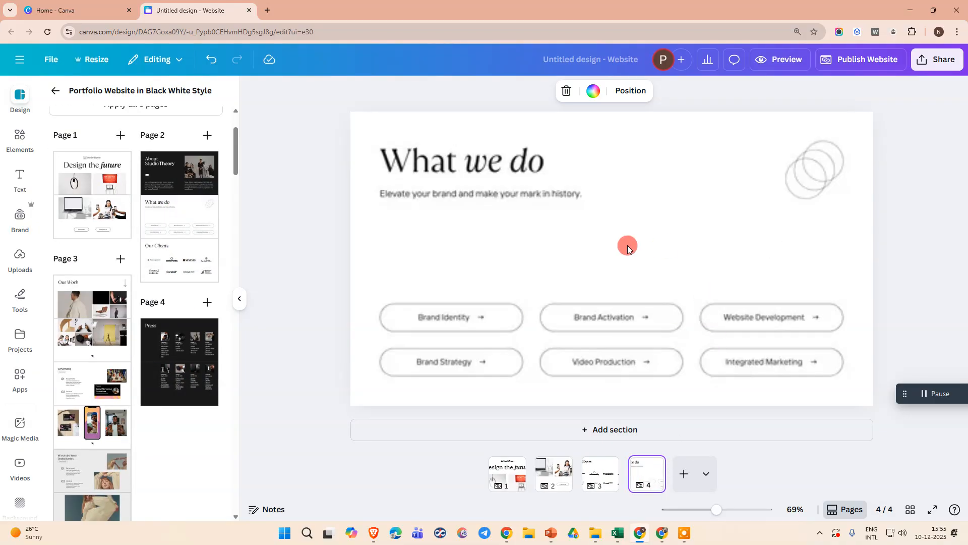
# Step: Review the four pages one by one, return to the first page and leave the template's page list
pyautogui.click(511, 481)
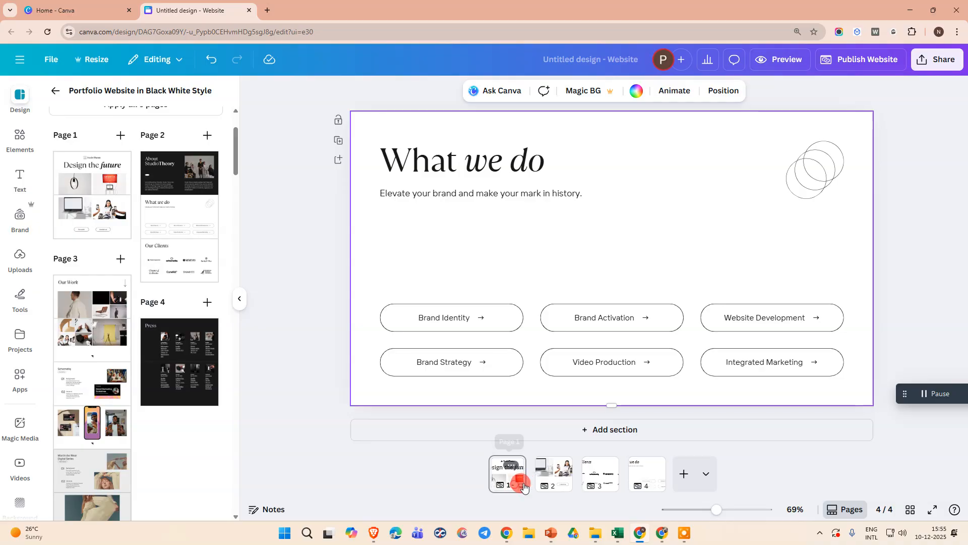
pyautogui.click(557, 478)
pyautogui.click(601, 477)
pyautogui.click(639, 476)
pyautogui.click(501, 479)
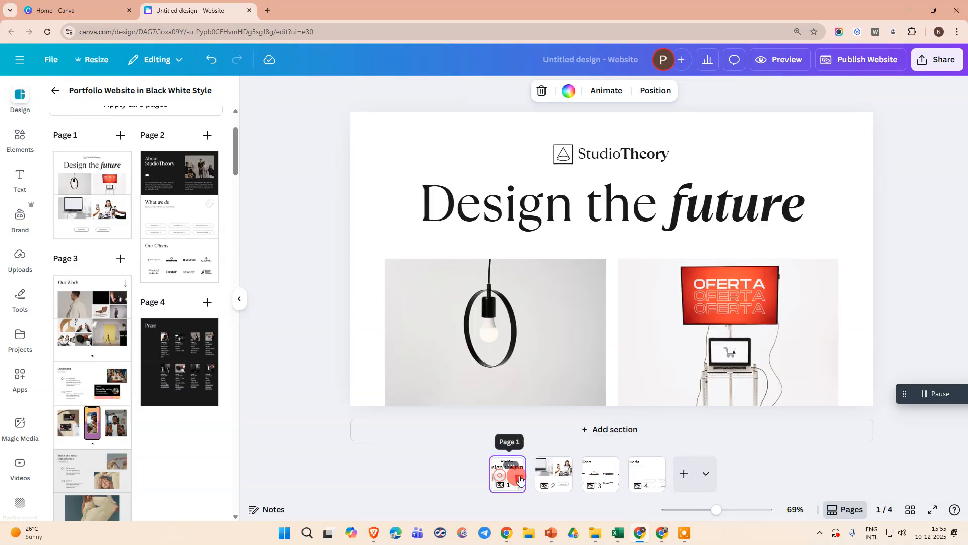
pyautogui.click(263, 123)
pyautogui.click(52, 91)
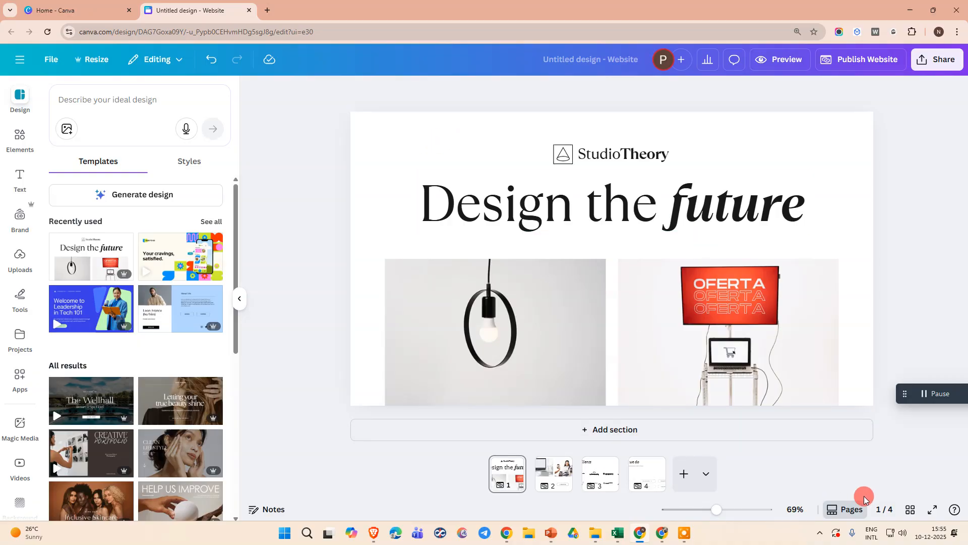
# Step: Show all pages as a grid and name the first page "Home"
pyautogui.click(911, 510)
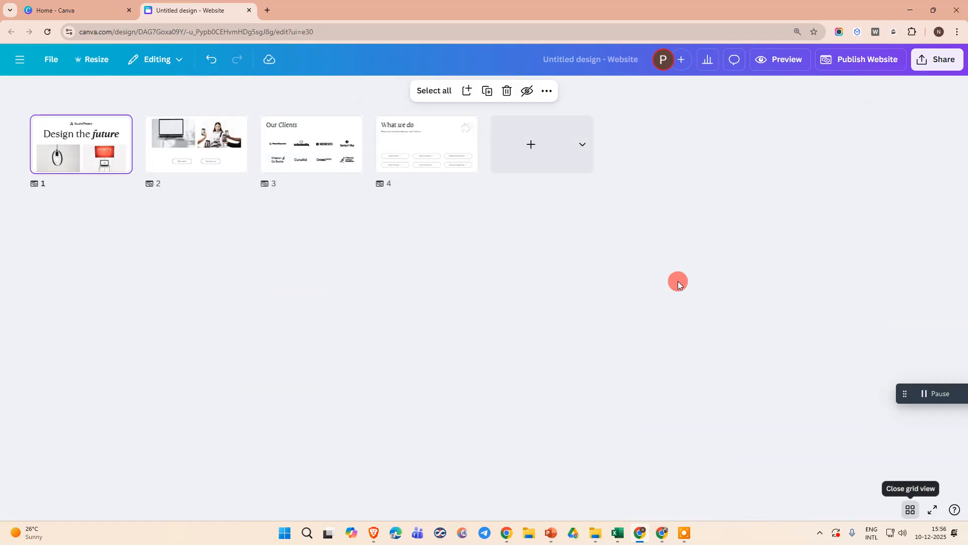
pyautogui.click(154, 161)
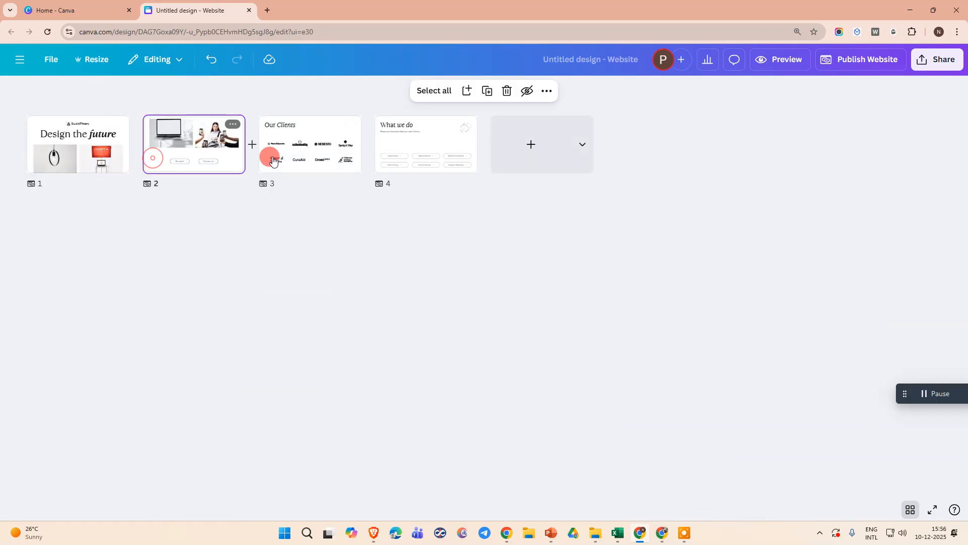
pyautogui.click(273, 156)
pyautogui.click(397, 160)
pyautogui.click(95, 162)
pyautogui.click(177, 157)
pyautogui.click(74, 167)
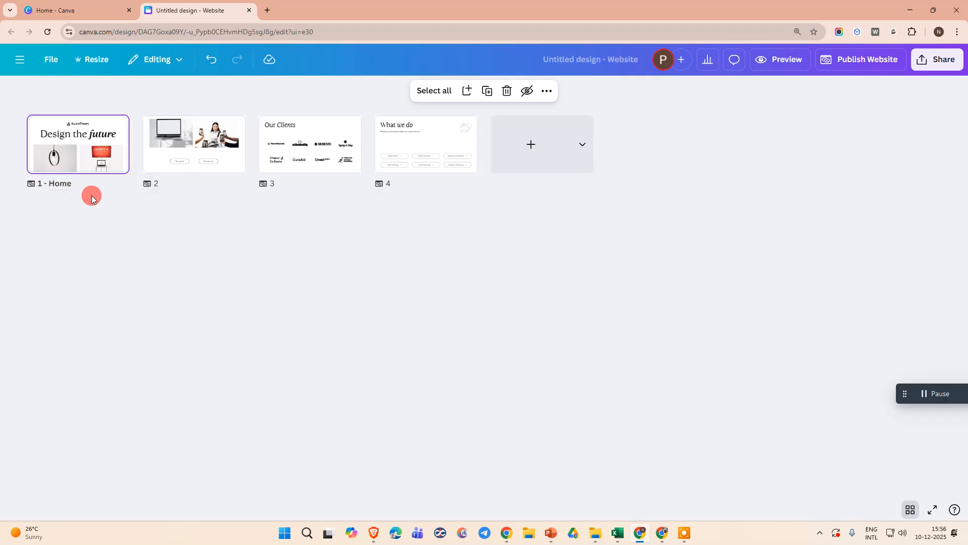
# Step: Name page 2 "Product", page 3 "our clients" and page 4 "review"
pyautogui.click(172, 154)
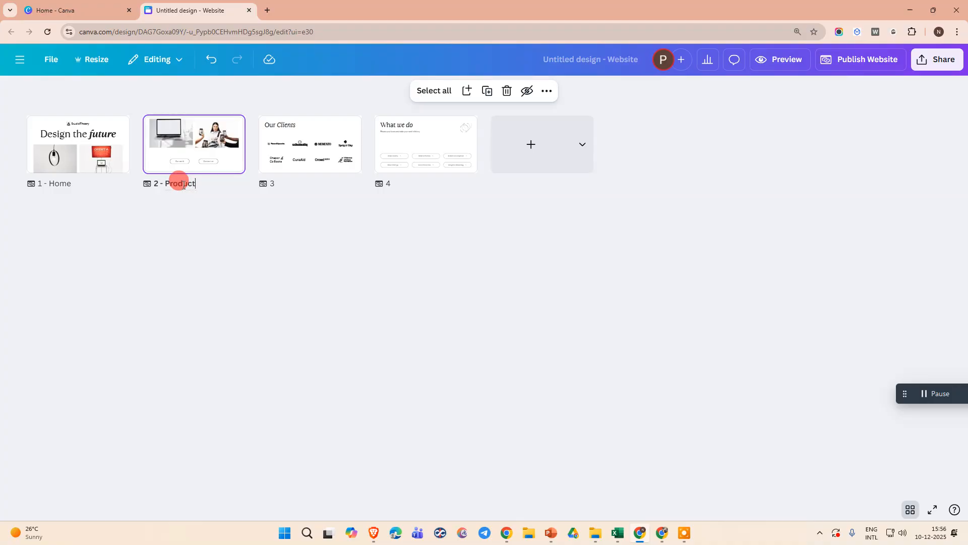
pyautogui.click(280, 185)
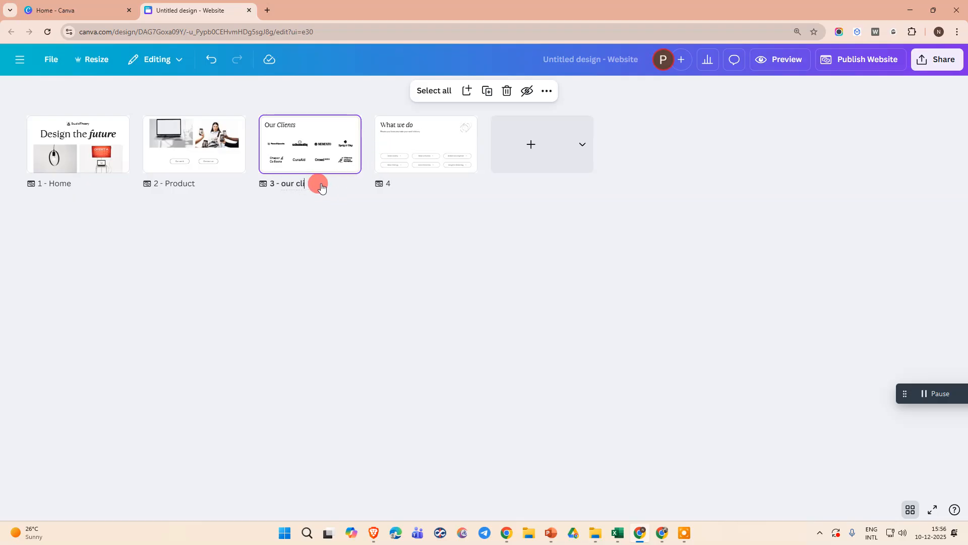
pyautogui.write('our clients')
pyautogui.click(380, 154)
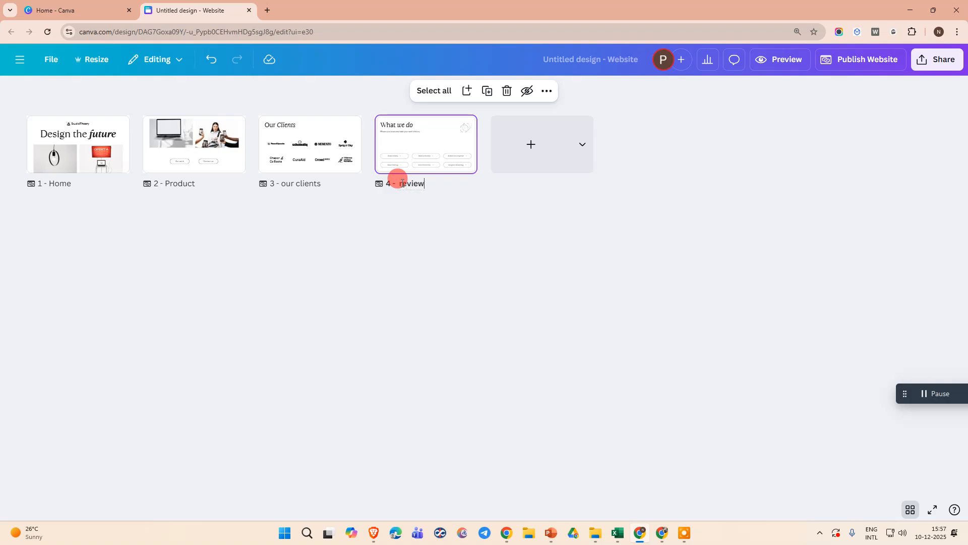
pyautogui.click(347, 252)
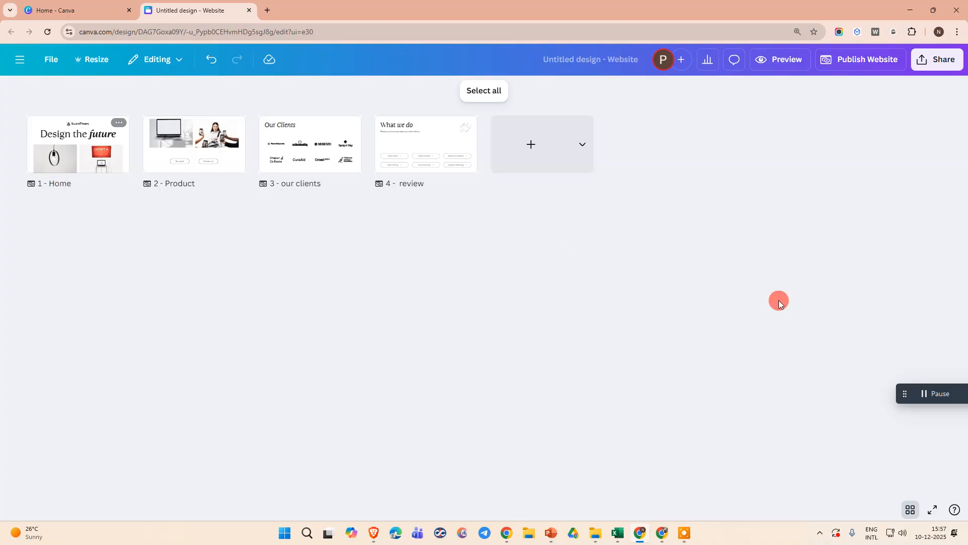
# Step: Leave the grid view, preview the website and include a navigation menu
pyautogui.click(910, 510)
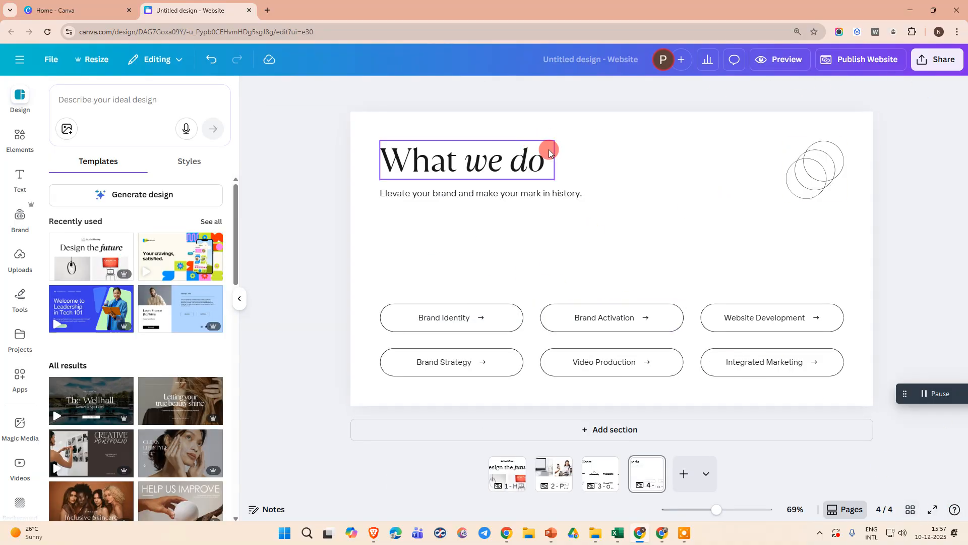
pyautogui.click(642, 150)
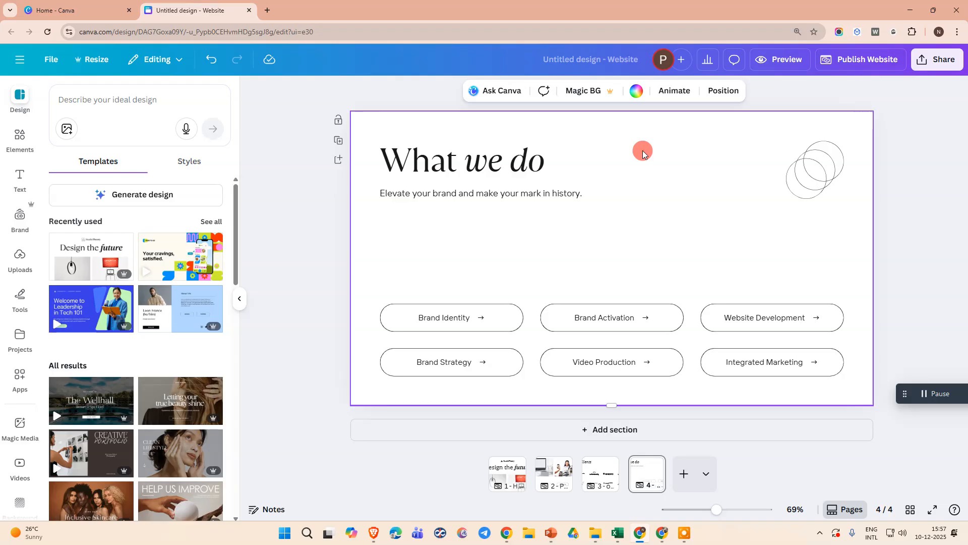
pyautogui.click(788, 61)
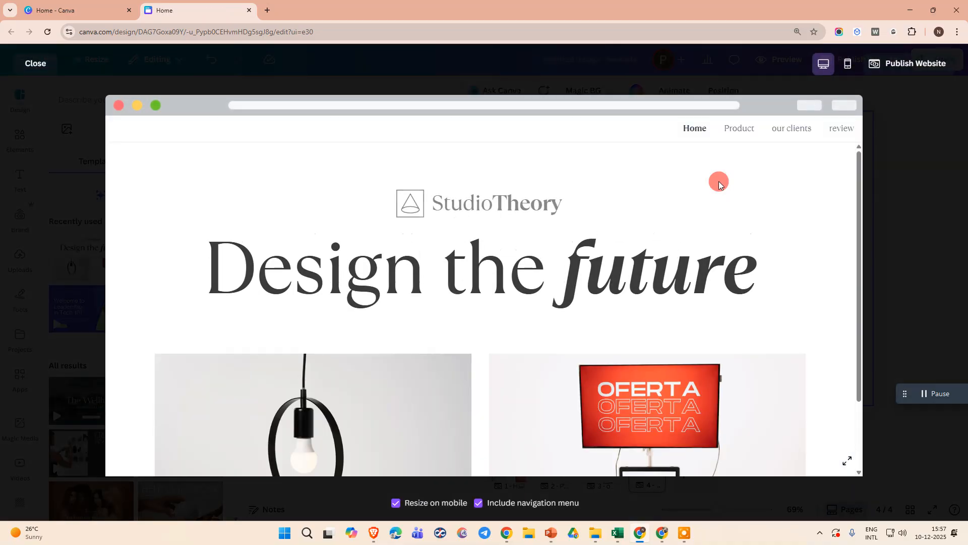
pyautogui.click(480, 504)
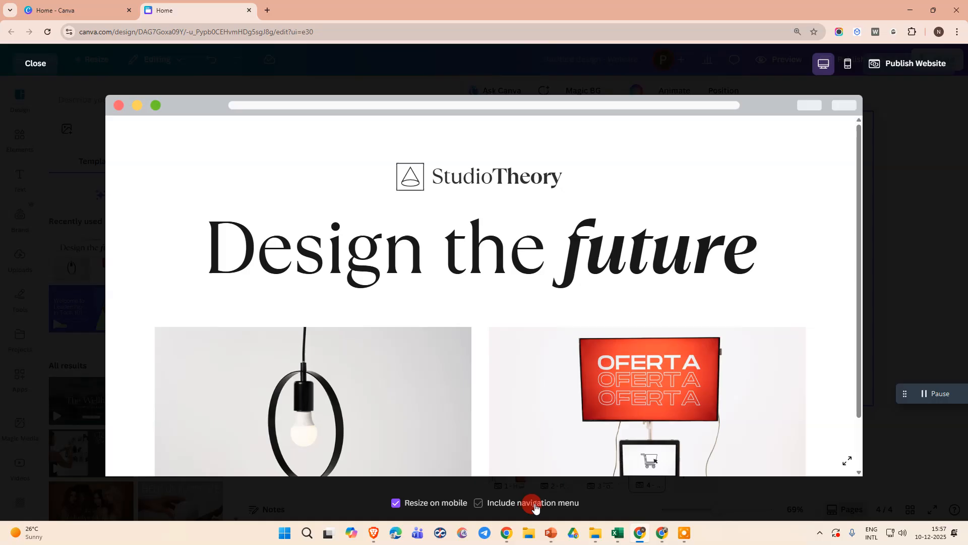
pyautogui.click(503, 507)
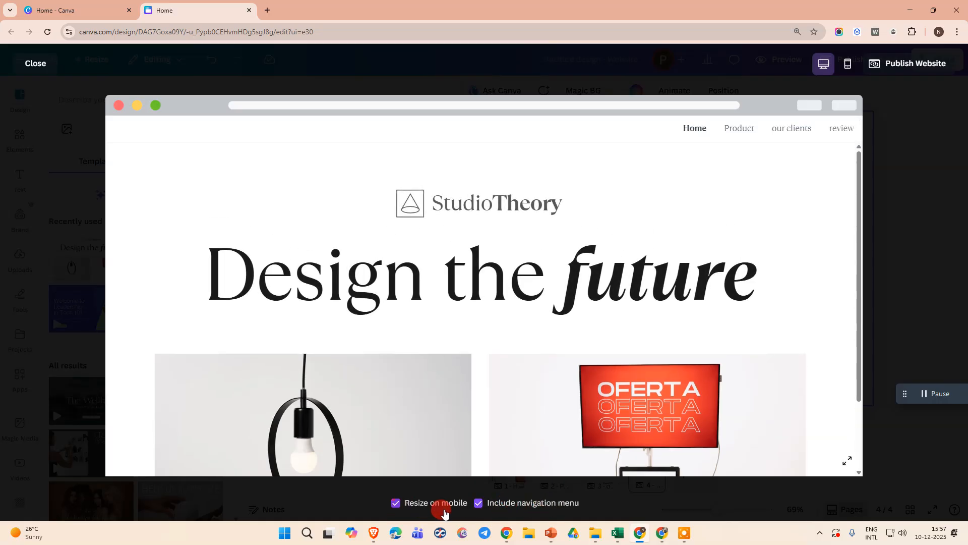
# Step: Check the mobile and desktop previews and test the Home, Product, our clients and review links in the navigation menu
pyautogui.click(847, 63)
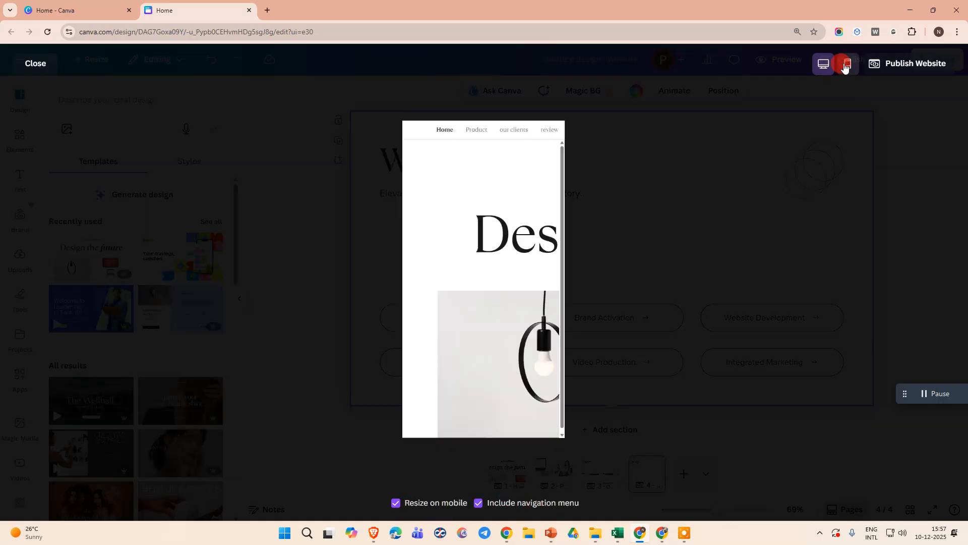
pyautogui.click(825, 73)
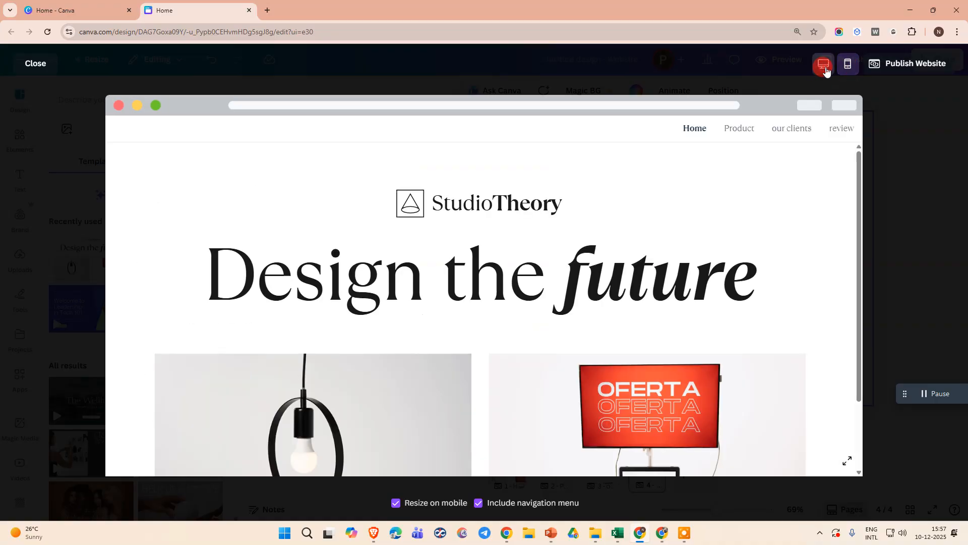
pyautogui.click(733, 134)
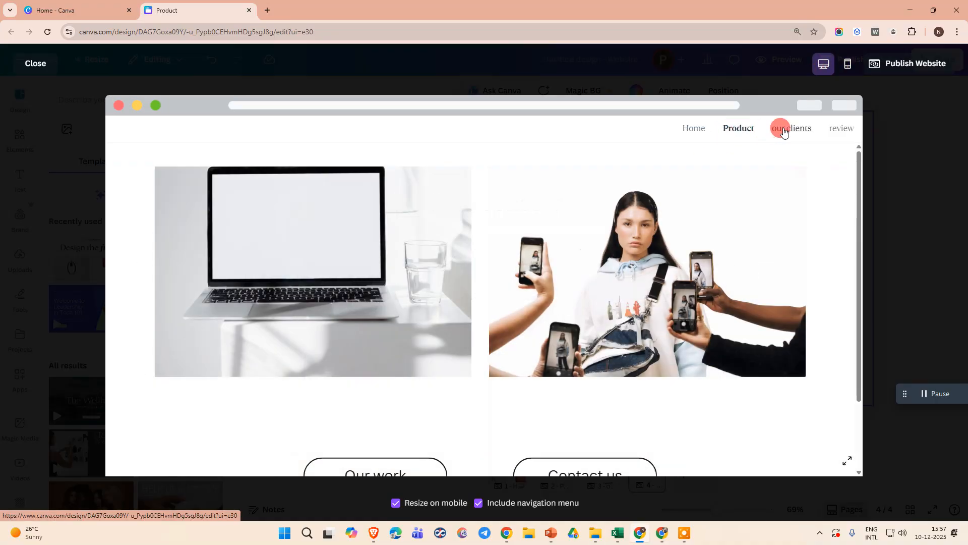
pyautogui.click(790, 130)
pyautogui.click(839, 130)
pyautogui.click(693, 129)
pyautogui.click(738, 131)
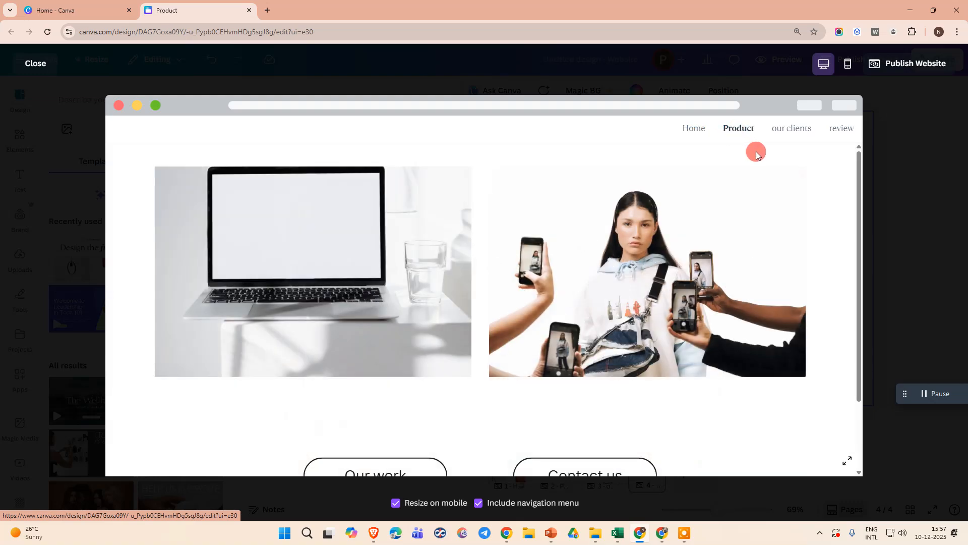
pyautogui.click(790, 133)
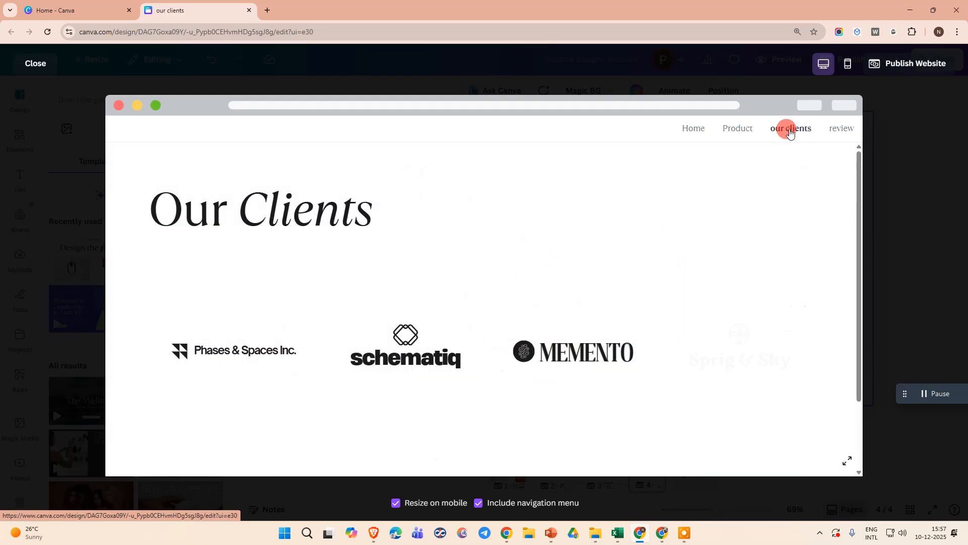
pyautogui.click(844, 132)
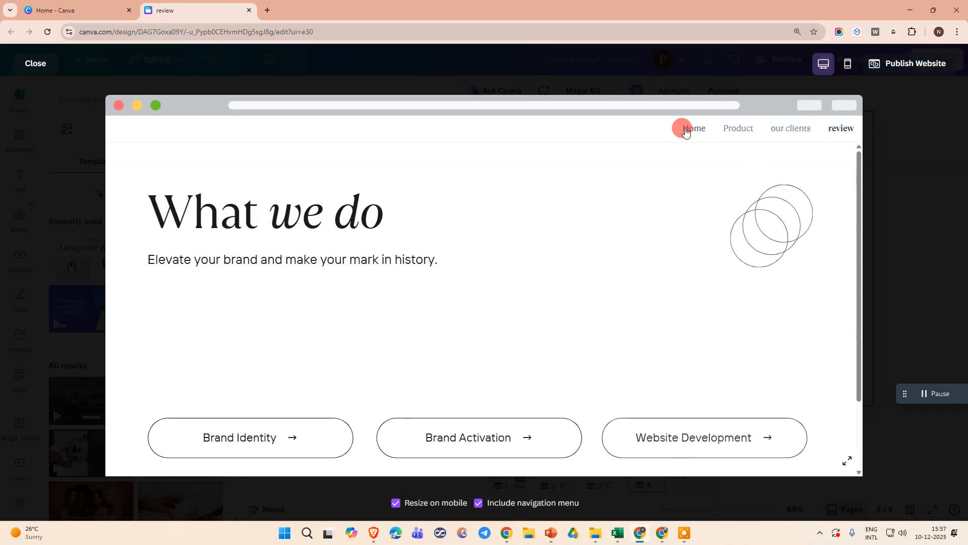
pyautogui.click(684, 129)
pyautogui.click(739, 132)
pyautogui.click(790, 129)
pyautogui.click(841, 129)
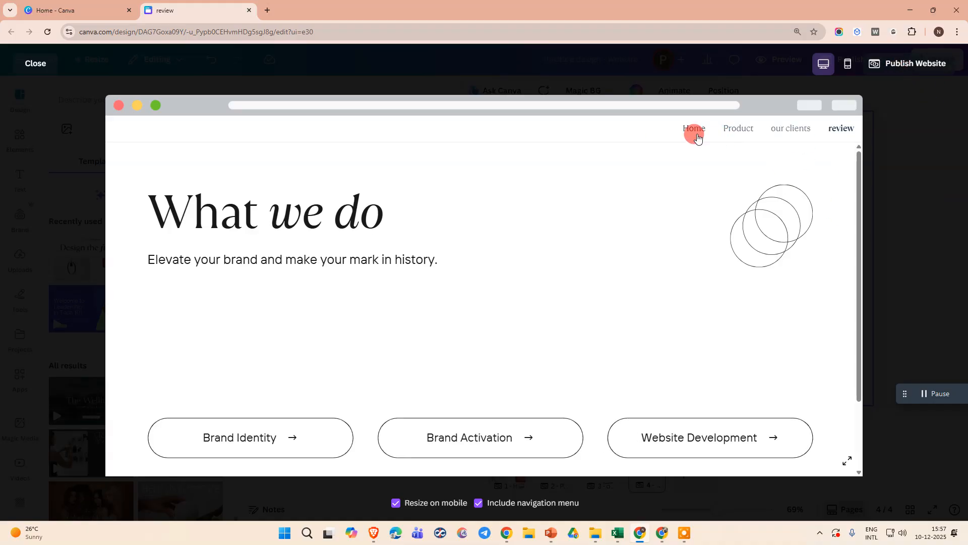
pyautogui.click(737, 130)
pyautogui.click(787, 130)
pyautogui.click(841, 129)
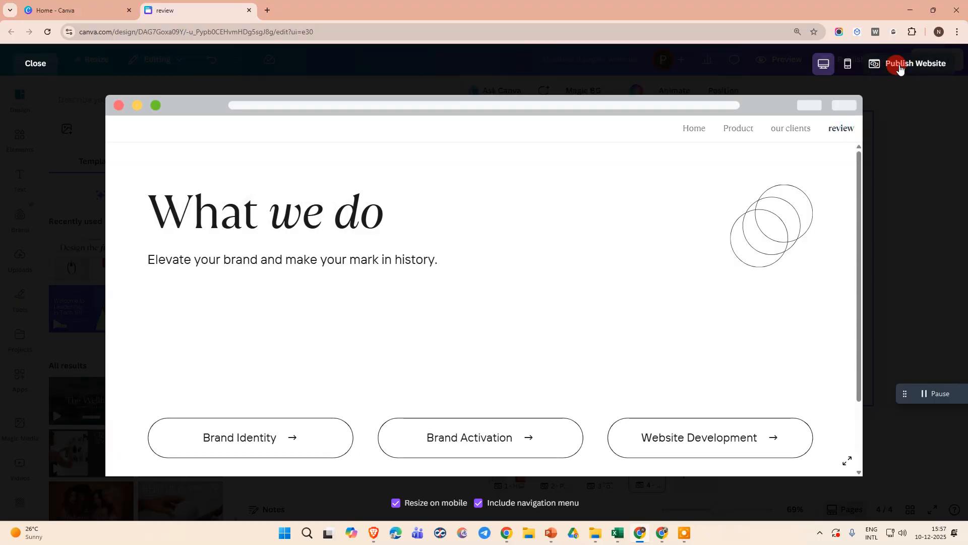
# Step: Open the website's publishing settings, check the navigation menu option and show the settings for the individual pages
pyautogui.click(900, 69)
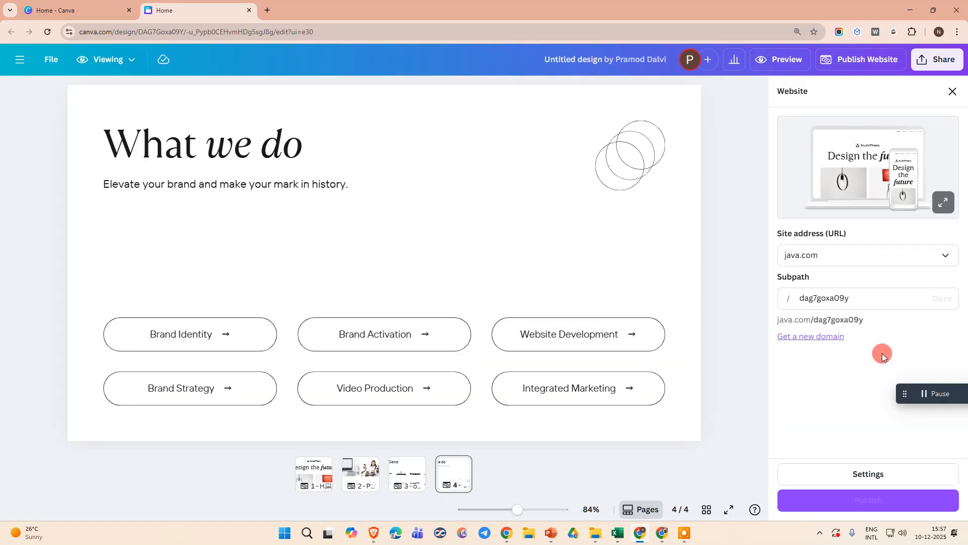
pyautogui.click(870, 473)
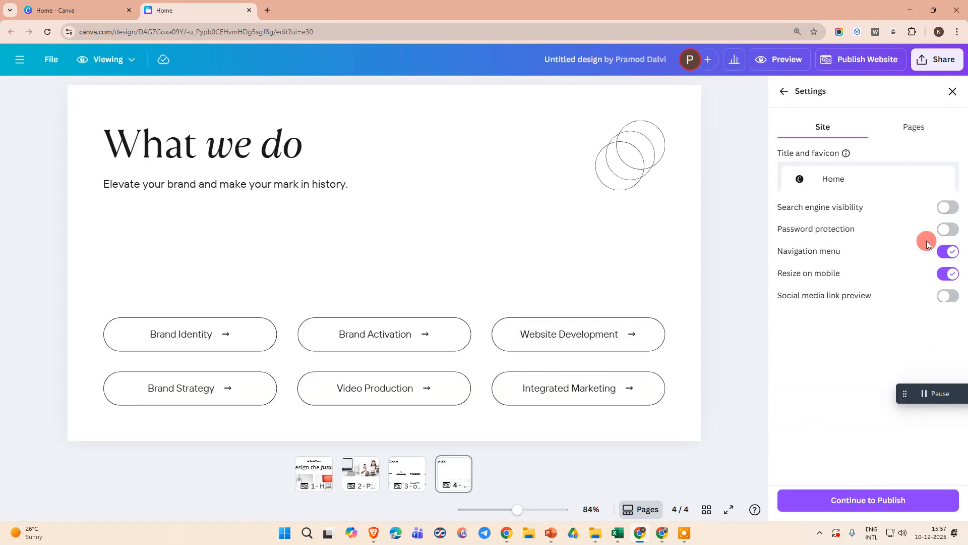
pyautogui.click(950, 253)
pyautogui.click(916, 124)
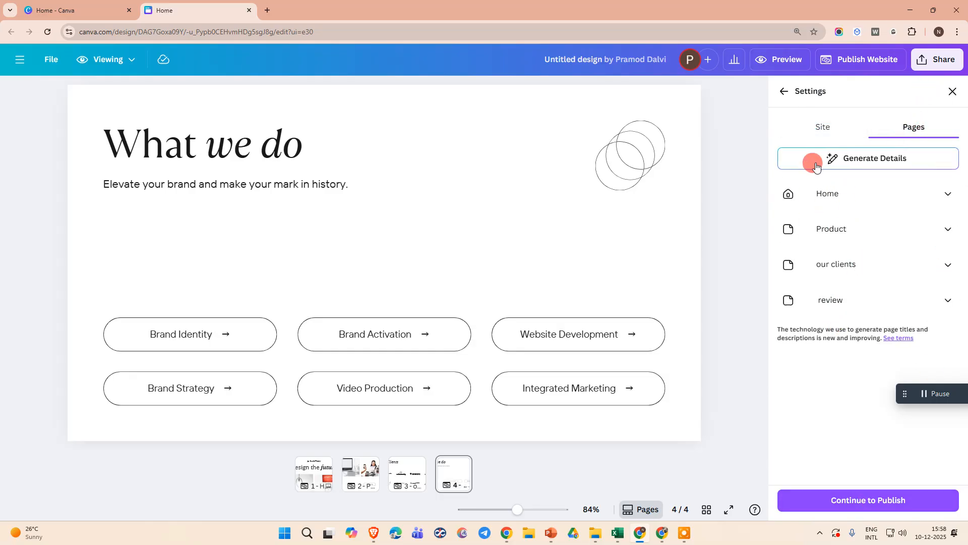
# Step: Review the site-wide publishing settings, close them and return to the Home page of the design
pyautogui.click(818, 128)
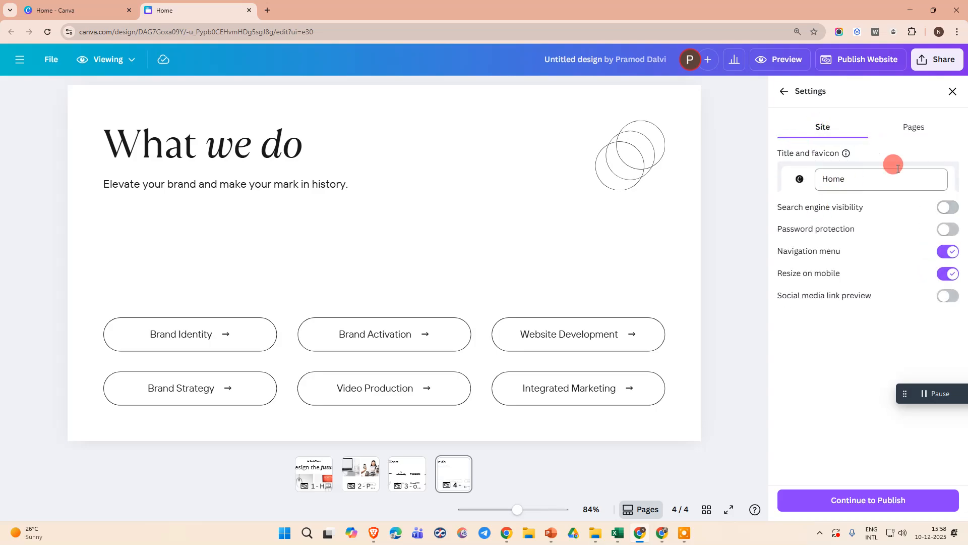
pyautogui.click(951, 92)
pyautogui.scroll(3, 490, 275)
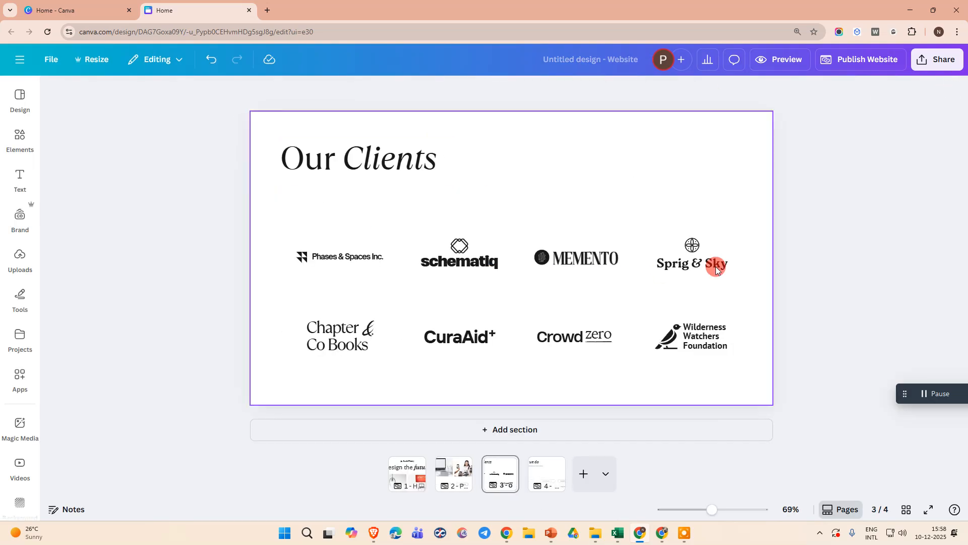
pyautogui.scroll(2, 476, 262)
pyautogui.scroll(-2, 479, 263)
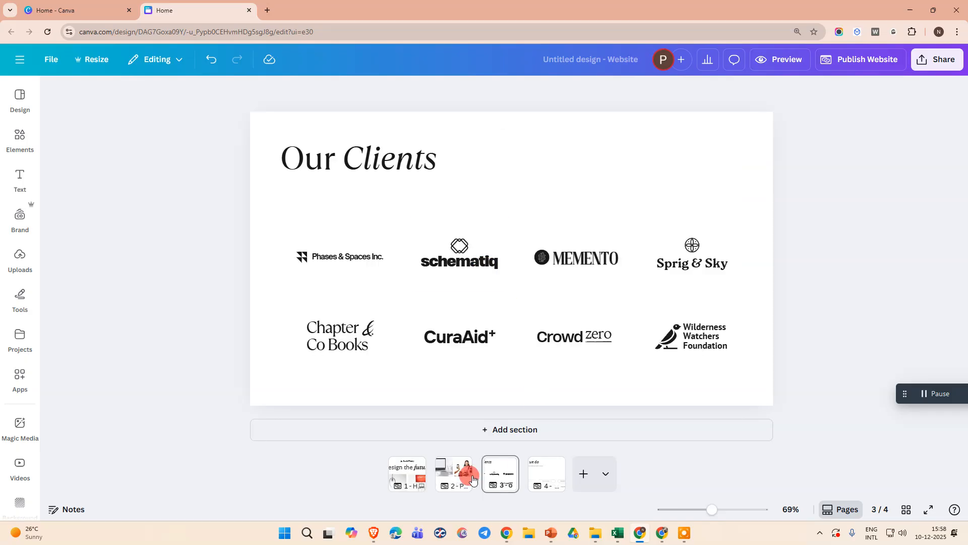
pyautogui.click(399, 480)
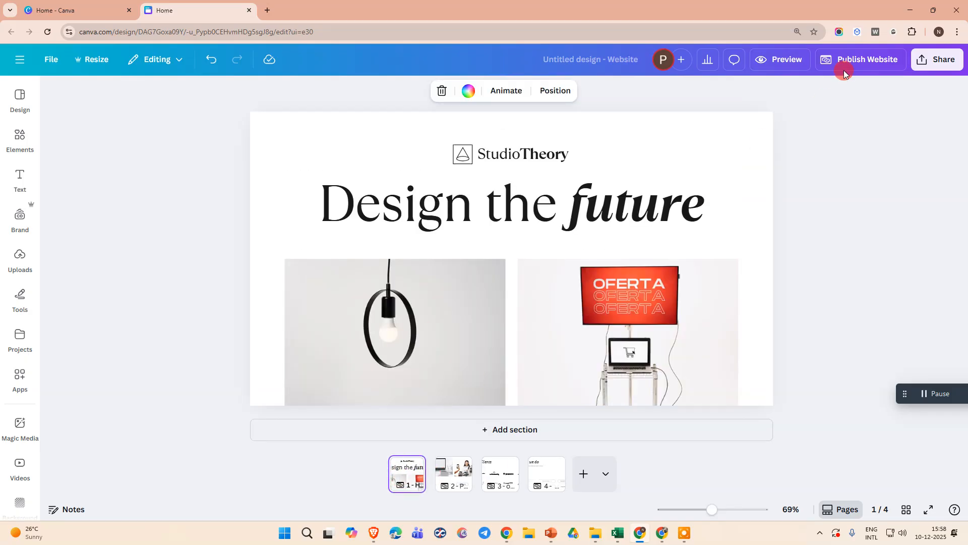
# Step: Preview the website, exclude the navigation menu and return to the editor
pyautogui.click(772, 61)
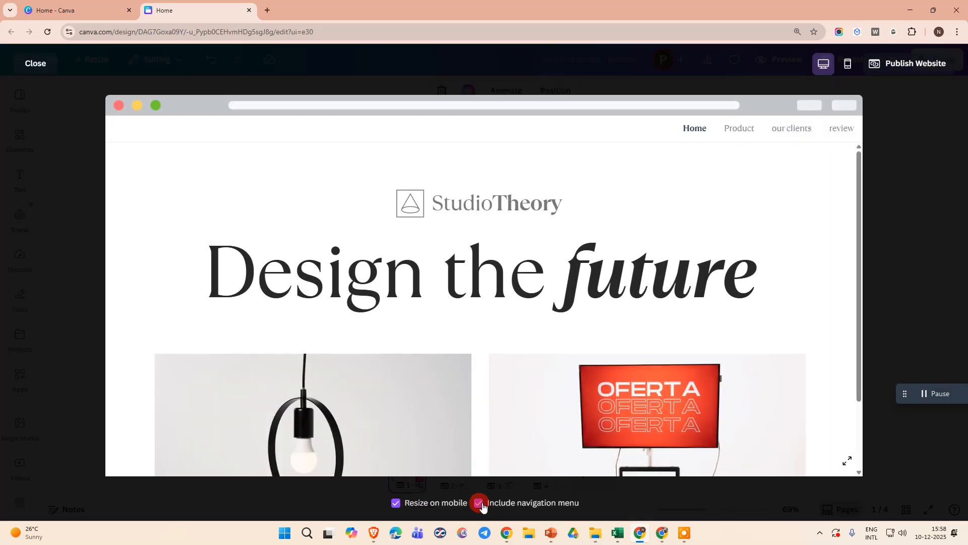
pyautogui.click(507, 504)
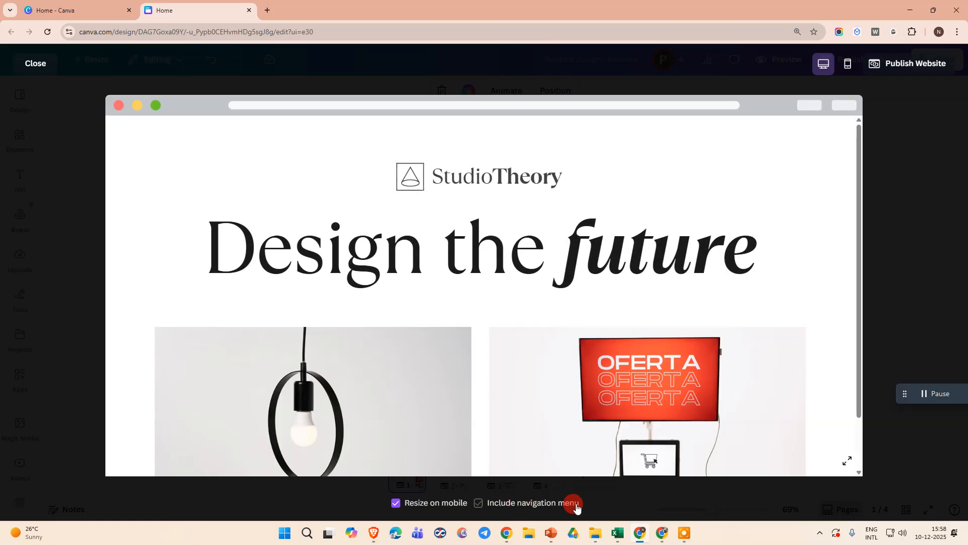
pyautogui.click(44, 73)
# Step: Copy the StudioTheory logo group on the Home page and place a smaller copy with text size 25 in the page's upper-left corner
pyautogui.click(463, 154)
pyautogui.click(346, 158)
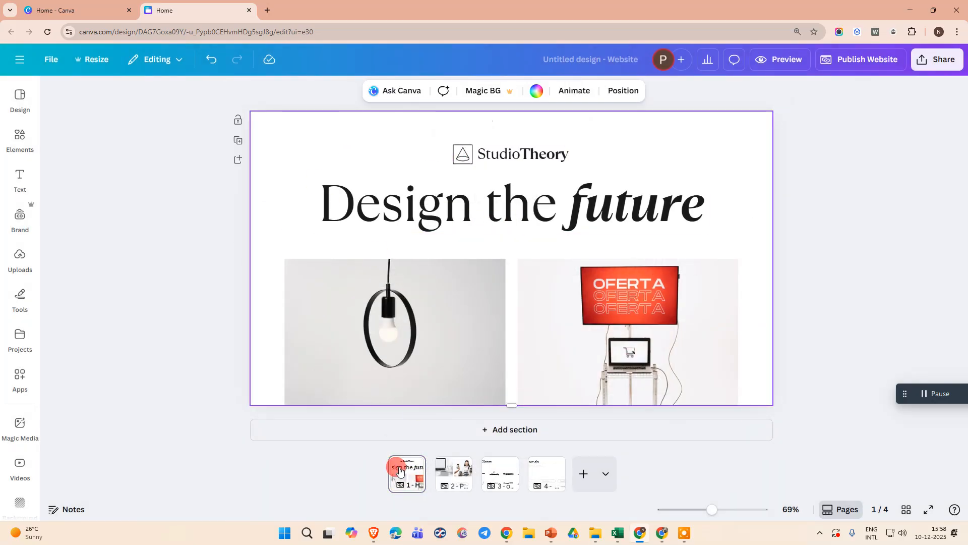
pyautogui.click(479, 165)
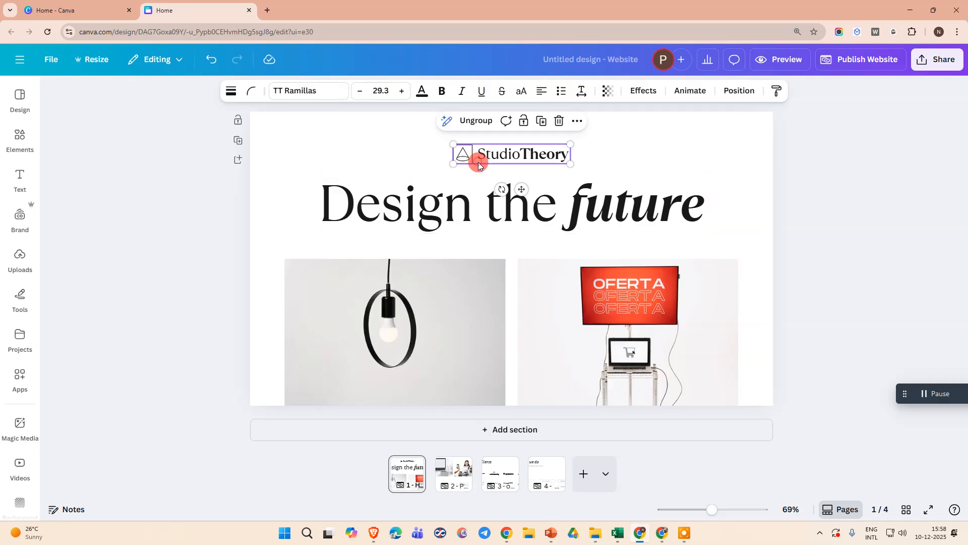
pyautogui.rightClick(507, 156)
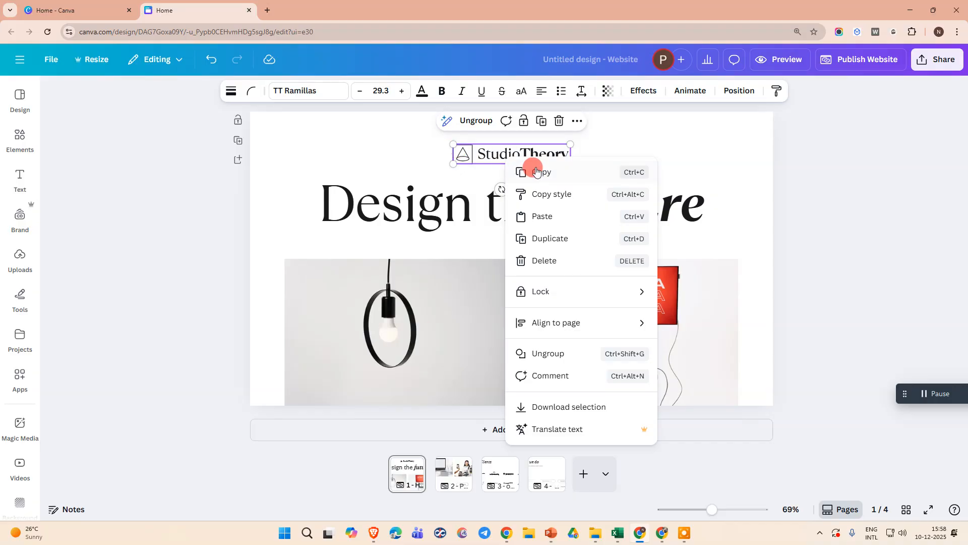
pyautogui.click(567, 172)
pyautogui.click(346, 132)
pyautogui.hotkey('ctrl', 'v')
pyautogui.moveTo(512, 165); pyautogui.dragTo(320, 129)
pyautogui.moveTo(384, 140); pyautogui.dragTo(317, 134)
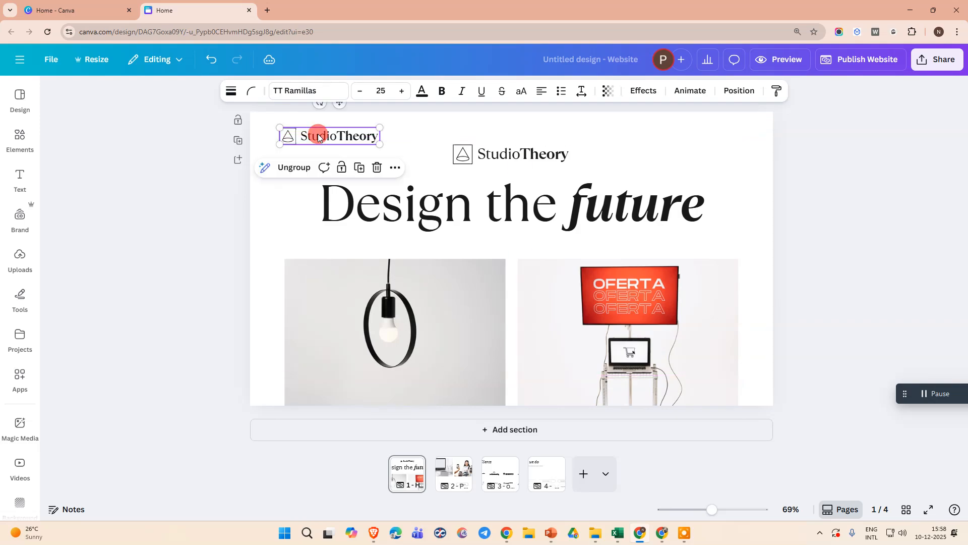